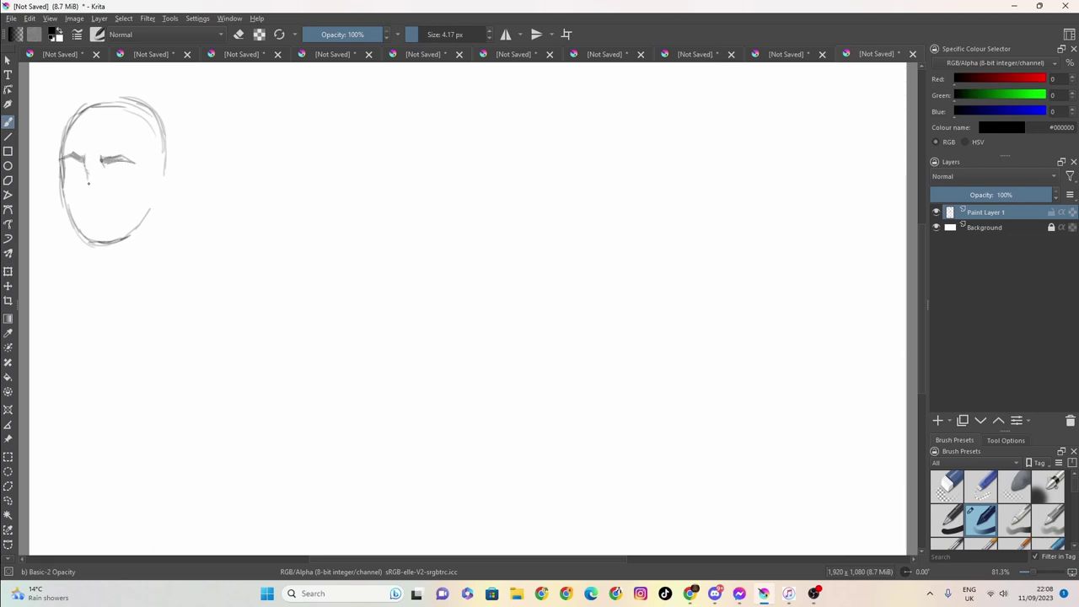
Sketch the nose, eyes, ear and smiling mouth on the three-quarter head, and darken its jawline
left_click_drag(85, 167, 99, 206)
mouse_move(69, 173)
left_mouse_down()
mouse_move(80, 170)
mouse_move(76, 182)
mouse_move(127, 169)
mouse_move(148, 173)
mouse_move(155, 189)
mouse_move(171, 158)
mouse_move(159, 198)
mouse_move(132, 228)
left_mouse_up()
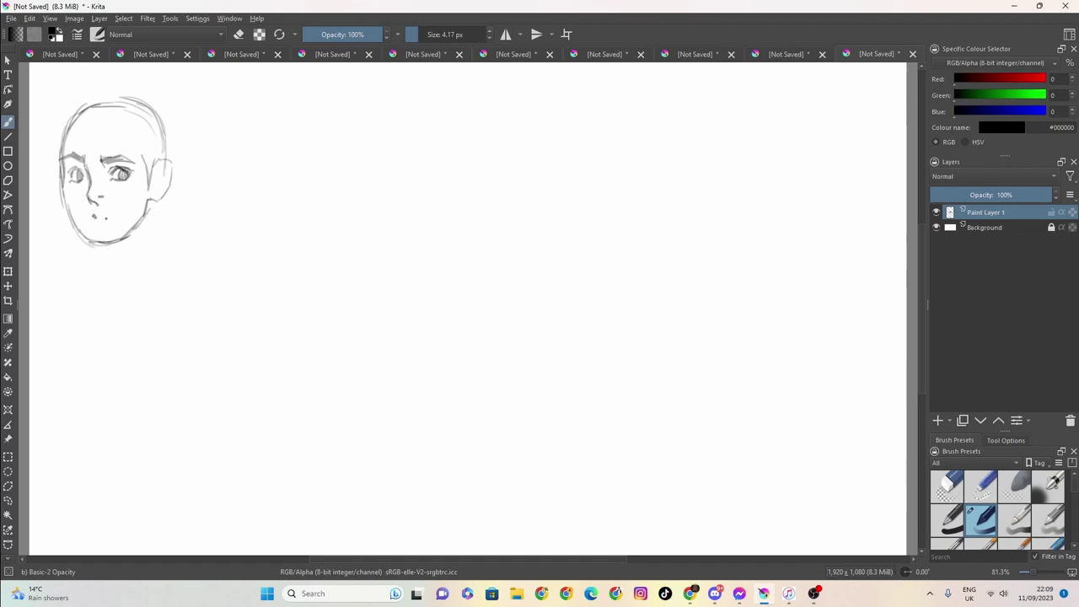
left_click_drag(104, 219, 128, 213)
key("ctrl+z")
left_click_drag(98, 221, 124, 215)
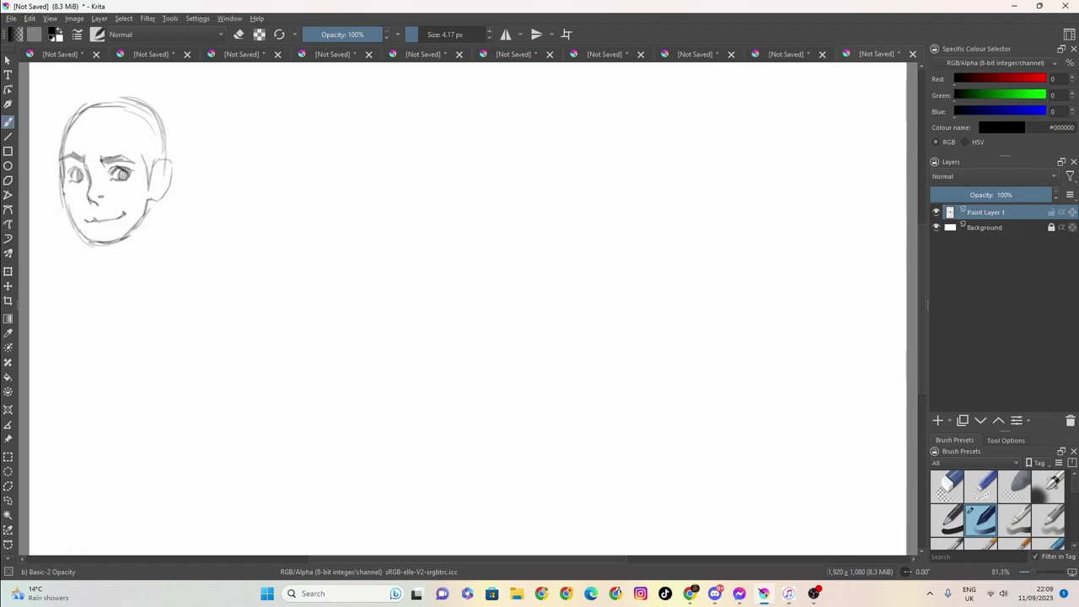
mouse_move(63, 176)
left_mouse_down()
mouse_move(71, 225)
mouse_move(103, 238)
left_mouse_up()
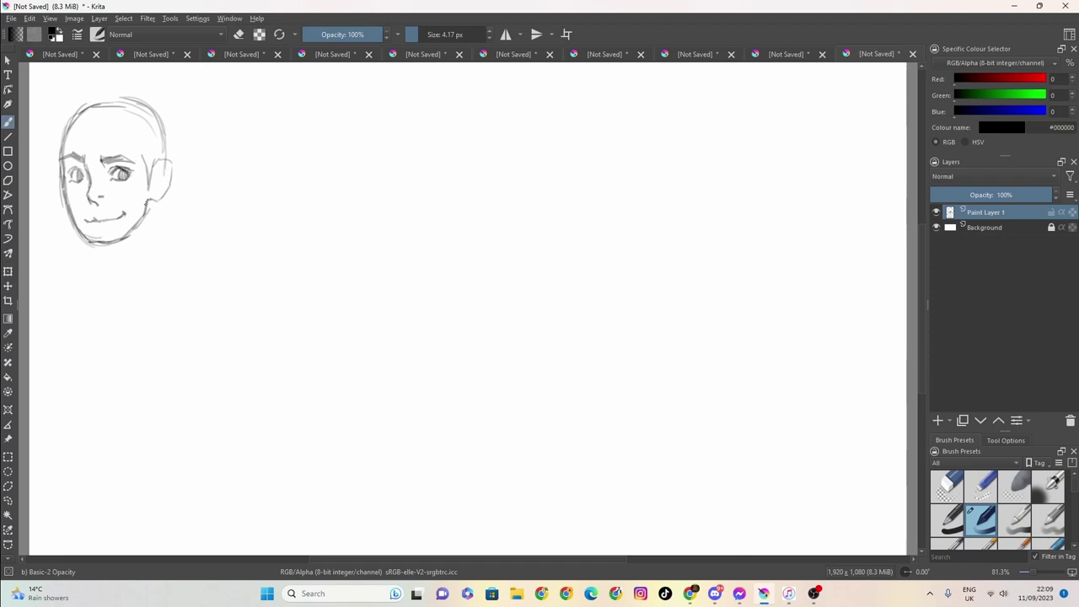
mouse_move(147, 204)
left_mouse_down()
mouse_move(113, 240)
mouse_move(84, 243)
mouse_move(105, 240)
mouse_move(92, 238)
left_mouse_up()
Sketch short spiky hair with a jagged fringe and inner strands around the three-quarter head's skull
mouse_move(86, 118)
left_mouse_down()
mouse_move(88, 144)
mouse_move(121, 133)
mouse_move(138, 159)
left_mouse_up()
mouse_move(85, 120)
left_mouse_down()
mouse_move(58, 155)
mouse_move(72, 143)
mouse_move(61, 181)
mouse_move(51, 161)
mouse_move(55, 118)
mouse_move(87, 93)
mouse_move(135, 89)
mouse_move(173, 108)
mouse_move(180, 138)
mouse_move(193, 137)
mouse_move(173, 170)
left_mouse_up()
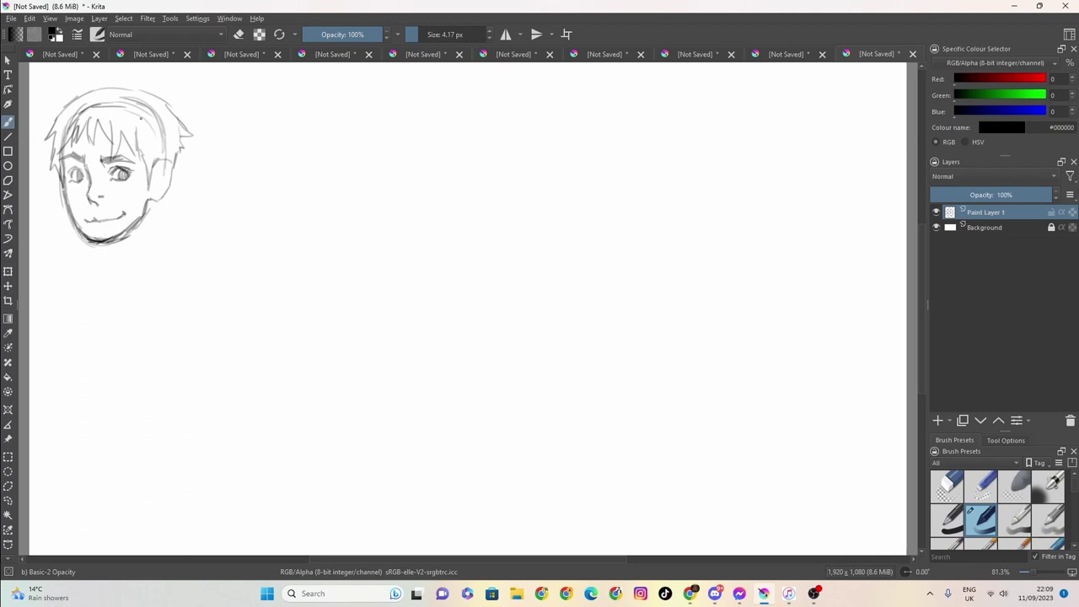
mouse_move(135, 118)
left_mouse_down()
mouse_move(148, 140)
mouse_move(155, 126)
left_mouse_up()
mouse_move(99, 99)
left_mouse_down()
mouse_move(64, 124)
mouse_move(99, 110)
mouse_move(167, 116)
mouse_move(129, 124)
left_mouse_up()
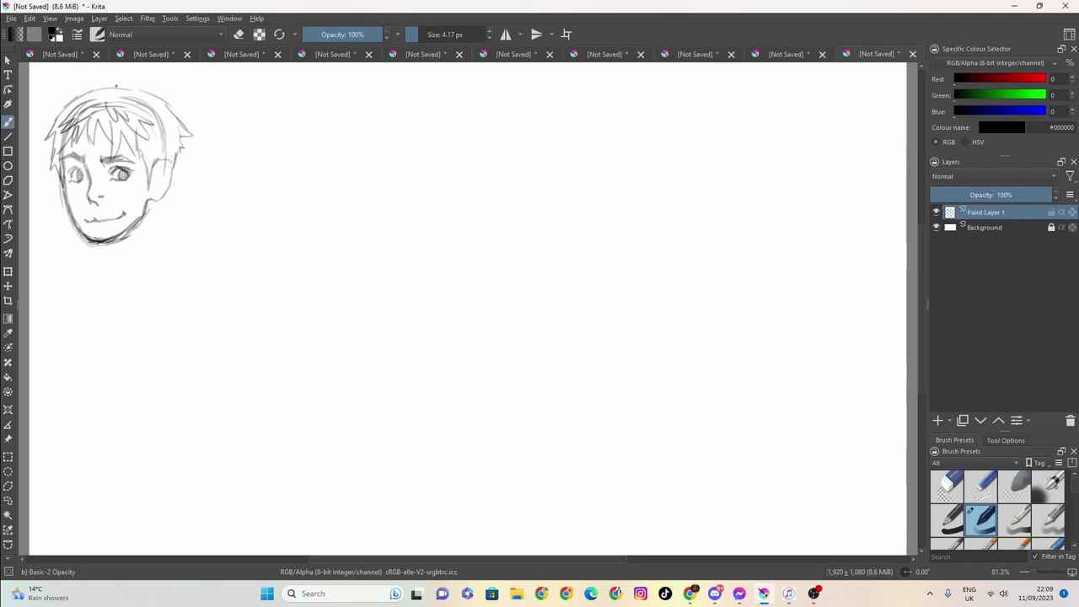
mouse_move(93, 91)
left_mouse_down()
mouse_move(117, 81)
mouse_move(164, 98)
left_mouse_up()
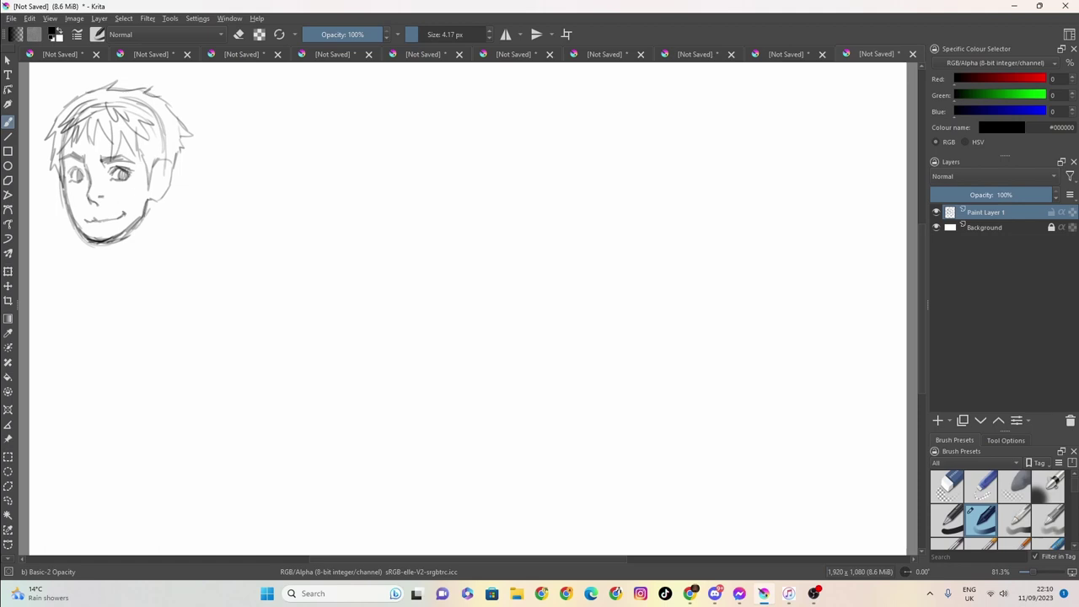
Erase the heavy chin lines with an eraser of about 67 px and redraw the chin slightly higher with a 4.17 px brush
mouse_move(142, 214)
left_mouse_down()
mouse_move(116, 237)
mouse_move(82, 231)
mouse_move(96, 239)
left_mouse_up()
key("ctrl+z")
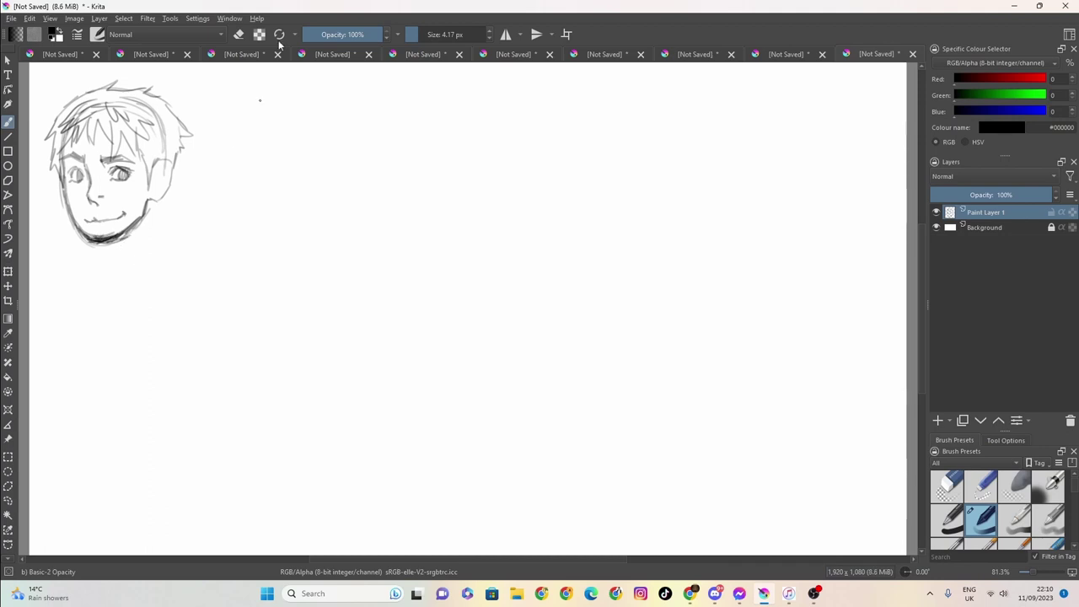
left_click(239, 34)
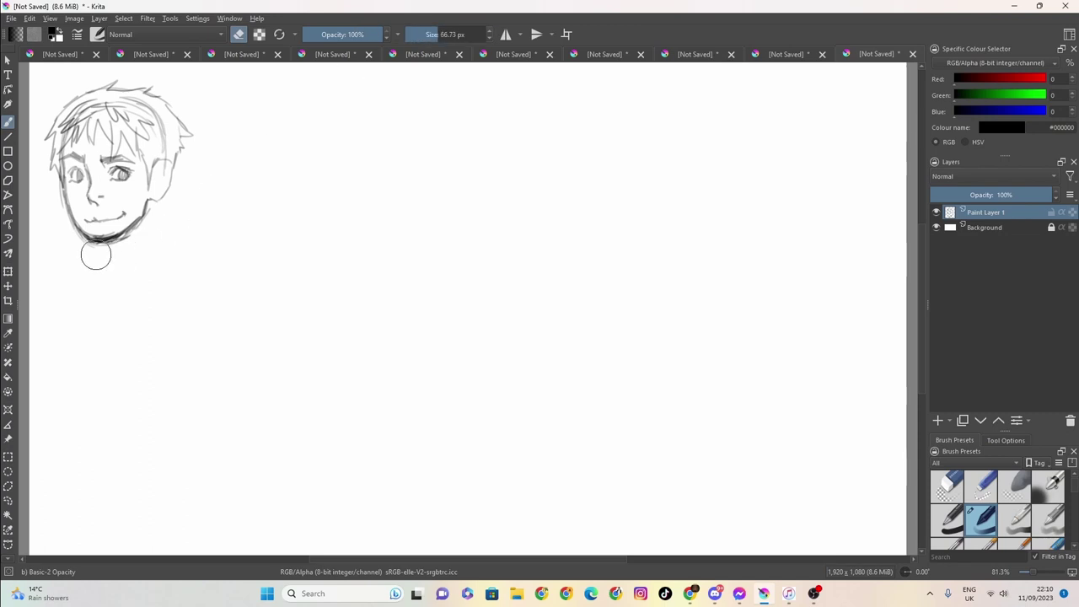
mouse_move(96, 253)
left_mouse_down()
mouse_move(90, 245)
mouse_move(135, 231)
mouse_move(130, 248)
left_mouse_up()
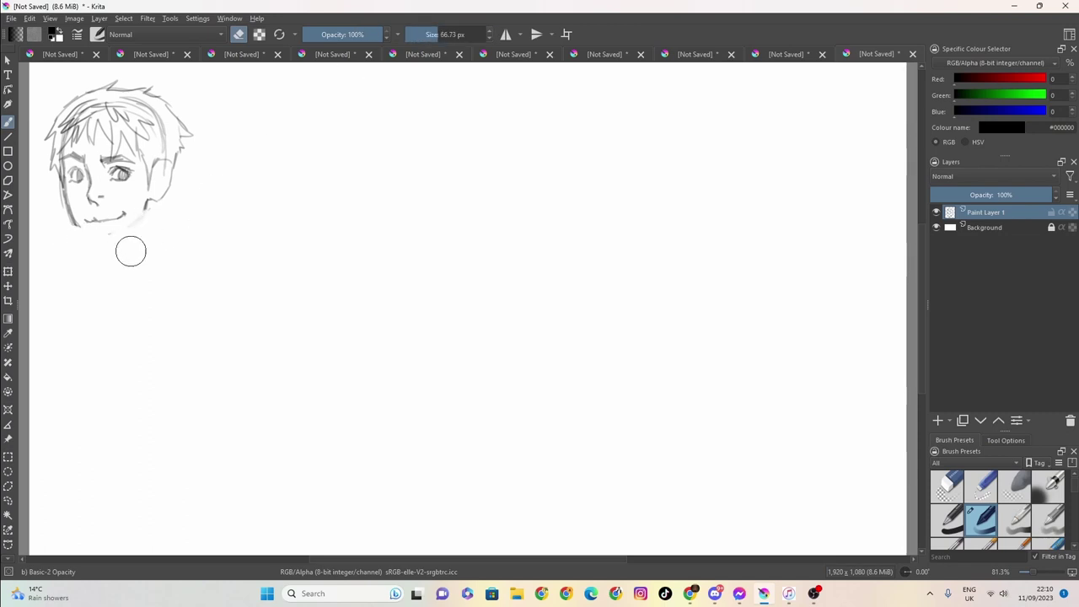
left_click(415, 36)
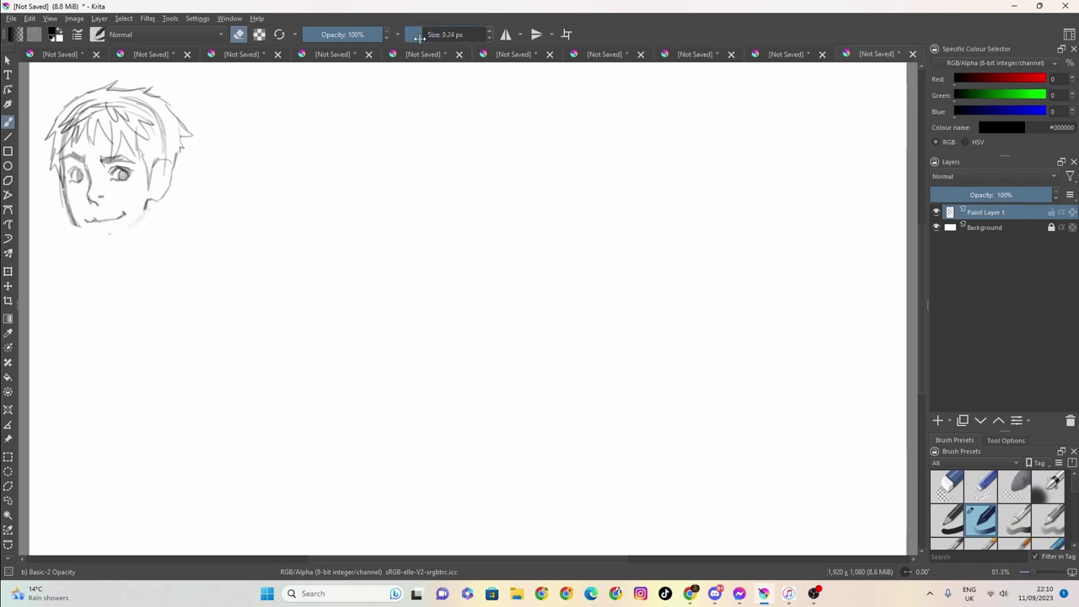
left_click(413, 36)
key("e")
mouse_move(78, 223)
left_mouse_down()
mouse_move(110, 240)
mouse_move(129, 227)
mouse_move(93, 239)
mouse_move(80, 228)
mouse_move(124, 270)
left_mouse_up()
Draw the three-quarter head's neck, shoulder and collarbone lines, and add the hair edge behind the ear and the inner-ear detail
mouse_move(136, 230)
left_mouse_down()
mouse_move(104, 243)
mouse_move(121, 285)
left_mouse_up()
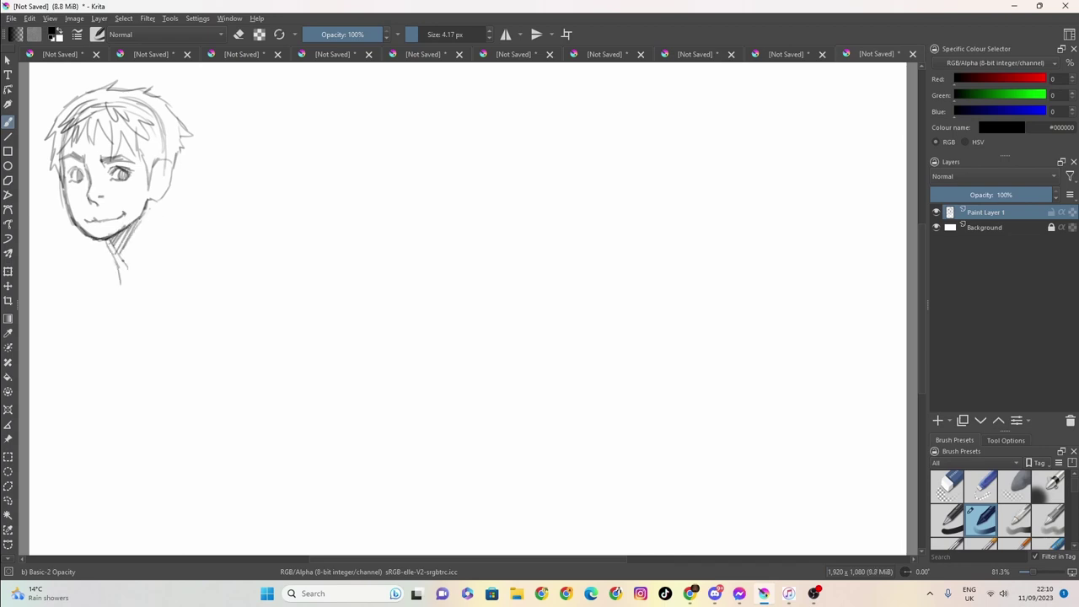
mouse_move(162, 210)
left_mouse_down()
mouse_move(160, 248)
mouse_move(174, 270)
left_mouse_up()
mouse_move(108, 254)
left_mouse_down()
mouse_move(86, 276)
mouse_move(98, 293)
left_mouse_up()
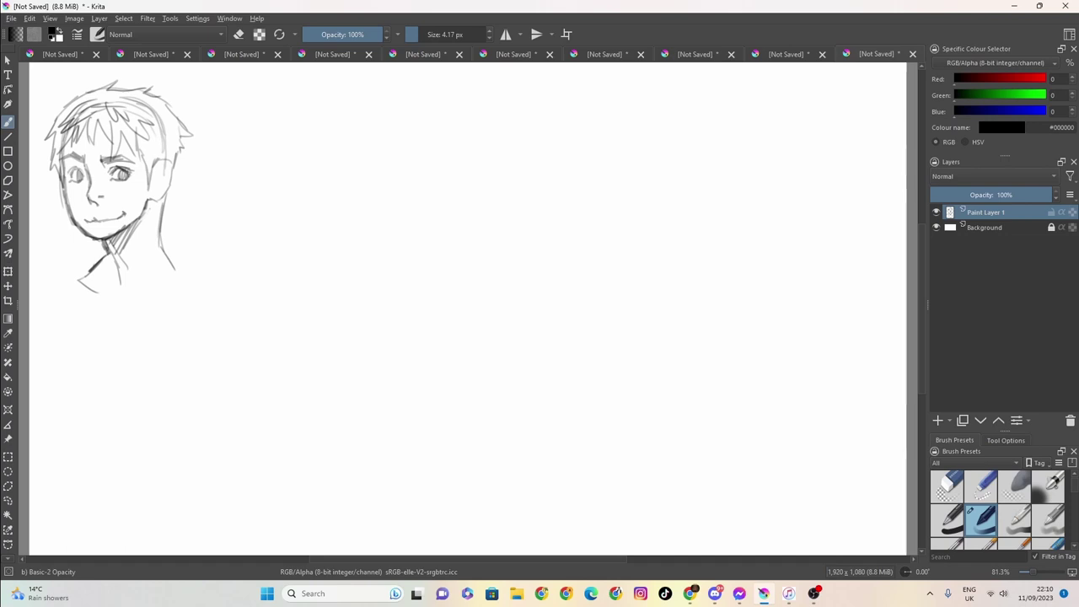
left_click_drag(106, 247, 97, 262)
left_click_drag(160, 243, 184, 270)
left_click_drag(95, 285, 162, 279)
mouse_move(127, 238)
left_mouse_down()
mouse_move(117, 261)
mouse_move(109, 253)
mouse_move(125, 292)
mouse_move(106, 254)
mouse_move(122, 293)
left_mouse_up()
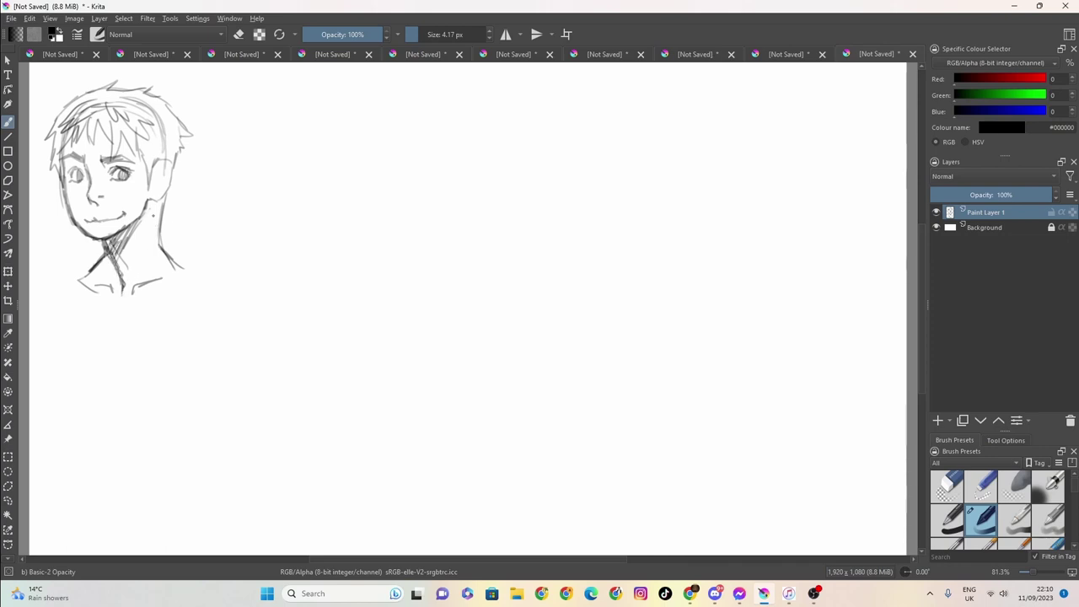
mouse_move(154, 202)
left_mouse_down()
mouse_move(171, 191)
mouse_move(183, 143)
left_mouse_up()
left_click_drag(155, 178, 160, 187)
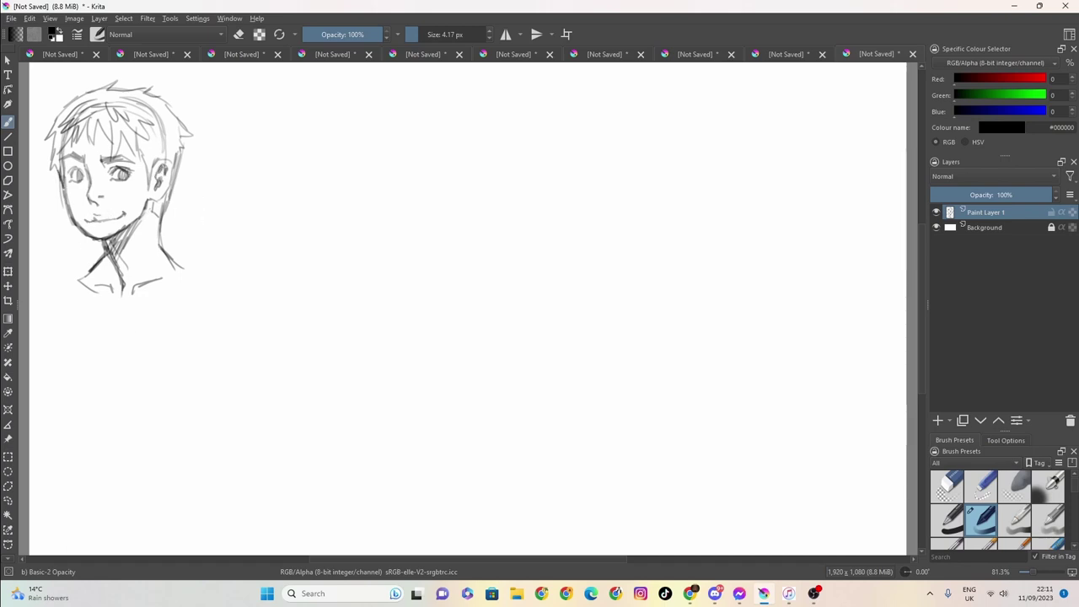
Erase the mouth with an eraser of about 27 px and redraw a smaller, slightly higher smile with a 4.17 px brush
left_click(238, 34)
mouse_move(108, 216)
left_mouse_down()
mouse_move(86, 216)
mouse_move(118, 215)
mouse_move(99, 221)
left_mouse_up()
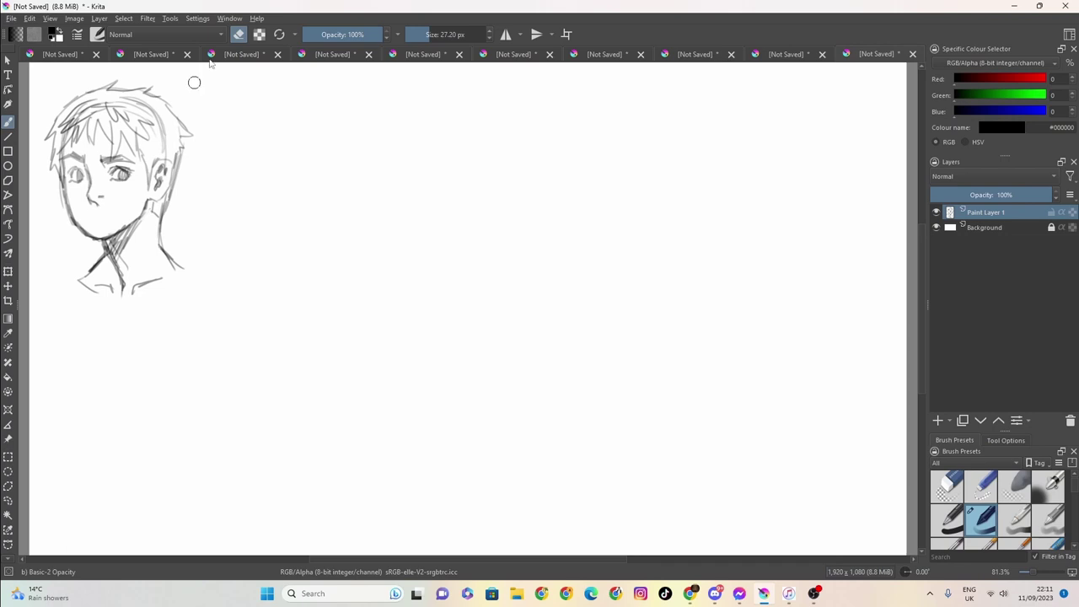
left_click(239, 34)
left_click_drag(430, 34, 413, 34)
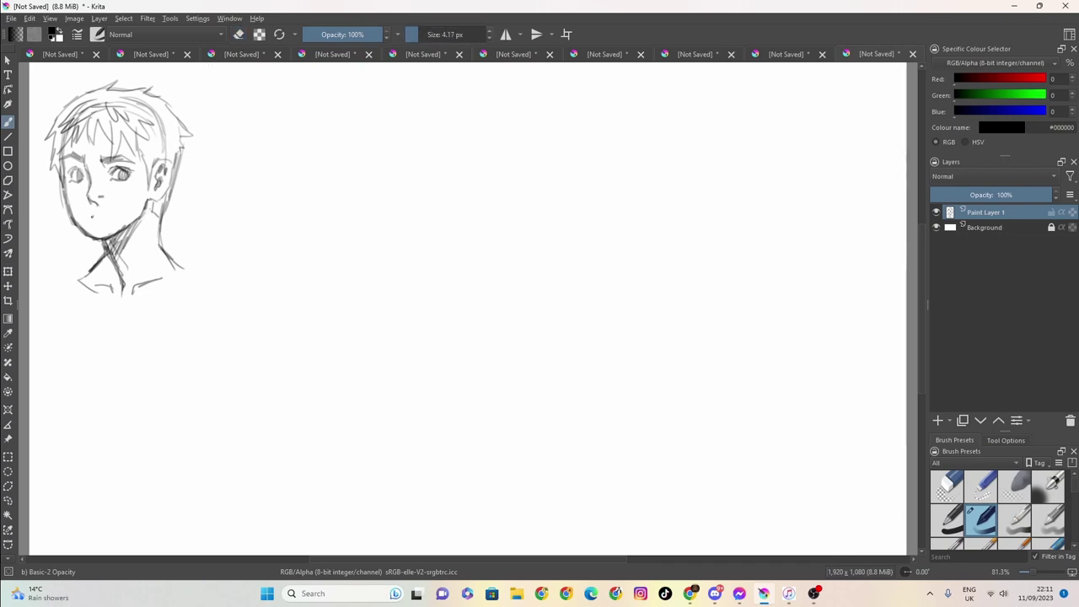
left_click_drag(92, 217, 129, 205)
key("ctrl+z")
left_click_drag(104, 216, 120, 212)
Erase the skull construction line showing through the hair and return to a 4.17 px drawing brush
left_click(241, 36)
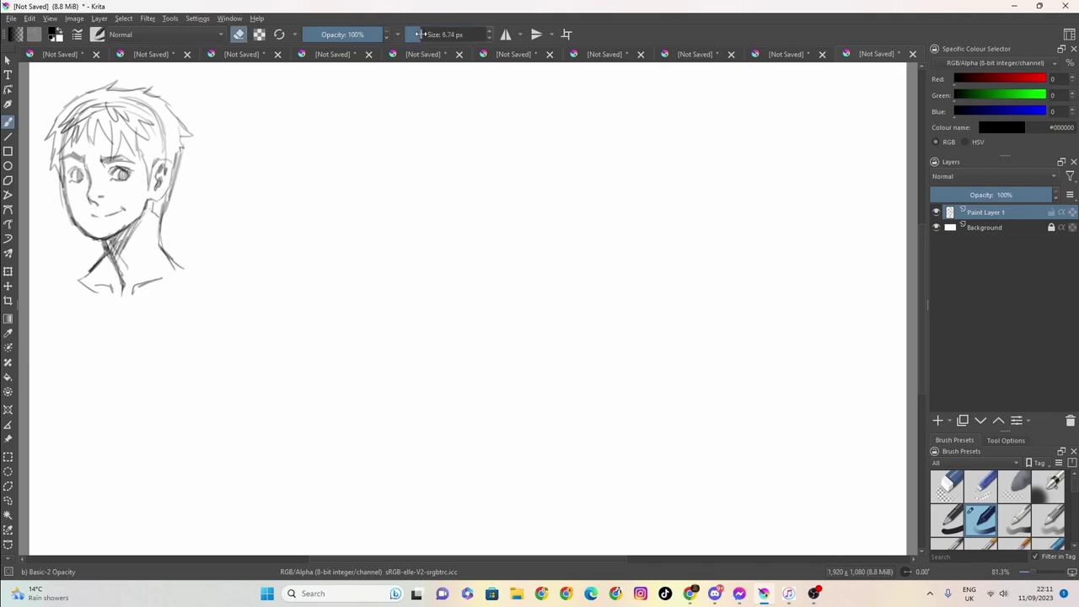
mouse_move(164, 140)
left_mouse_down()
mouse_move(152, 106)
mouse_move(135, 108)
left_mouse_up()
left_click_drag(433, 35, 418, 34)
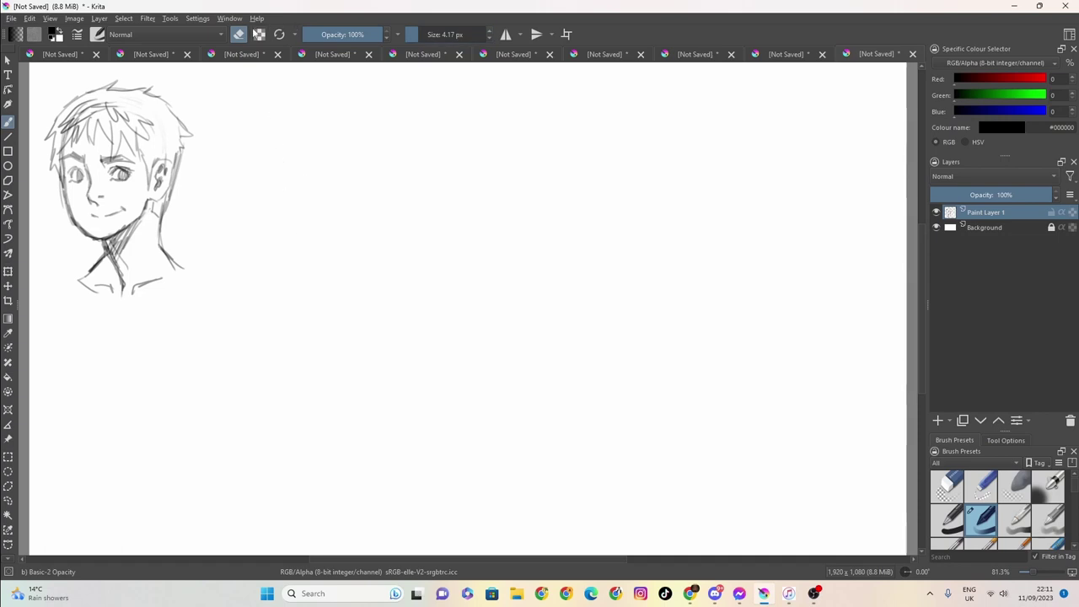
key("e")
Sketch a second, front-facing head beside the first, starting with its spiky hair outline and parted fringe
mouse_move(276, 162)
left_mouse_down()
mouse_move(281, 196)
mouse_move(273, 137)
mouse_move(298, 111)
mouse_move(344, 103)
mouse_move(368, 109)
mouse_move(393, 145)
mouse_move(371, 189)
left_mouse_up()
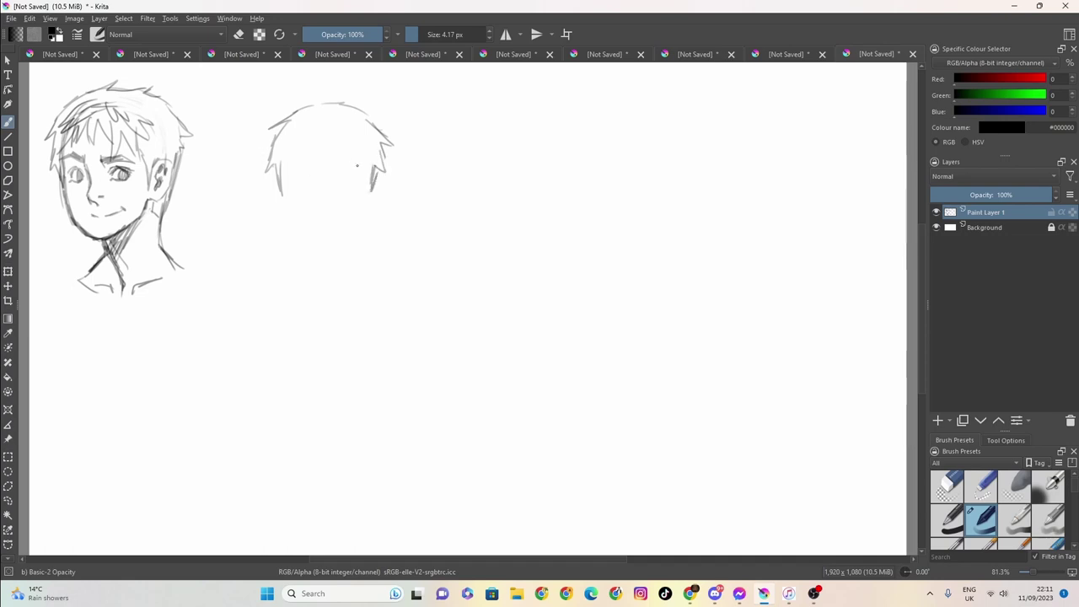
mouse_move(320, 132)
left_mouse_down()
mouse_move(337, 170)
mouse_move(343, 152)
mouse_move(360, 178)
left_mouse_up()
left_click_drag(353, 139, 364, 180)
mouse_move(319, 133)
left_mouse_down()
mouse_move(270, 187)
mouse_move(284, 216)
left_mouse_up()
Draw the front-facing head's ears, sides of the face and rounded jaw
left_click(305, 212)
mouse_move(372, 180)
left_mouse_down()
mouse_move(385, 196)
mouse_move(362, 232)
left_mouse_up()
mouse_move(370, 189)
left_mouse_down()
mouse_move(363, 223)
mouse_move(367, 212)
left_mouse_up()
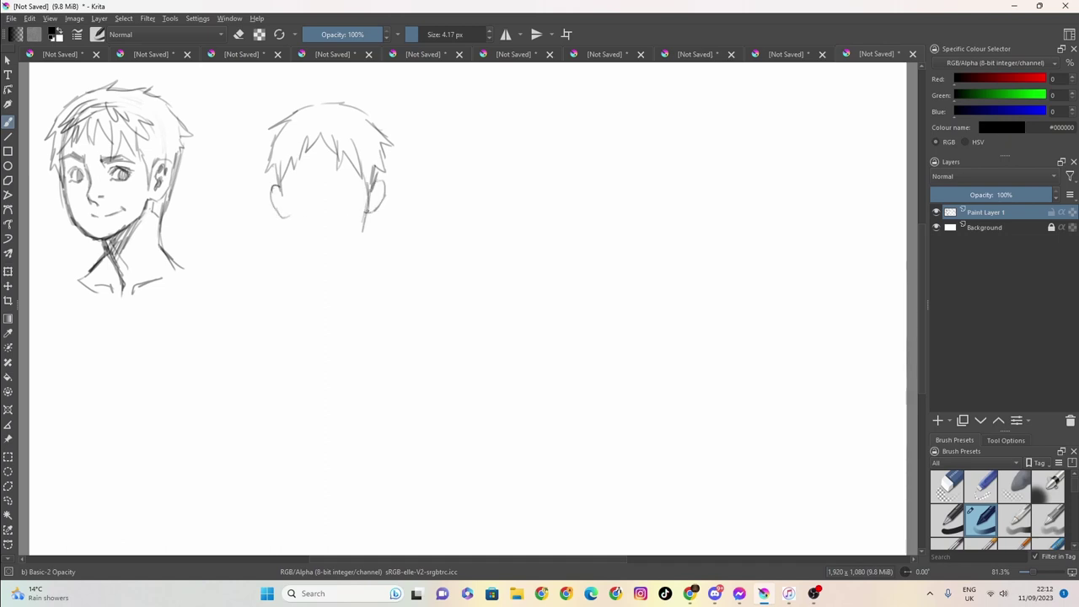
mouse_move(286, 174)
left_mouse_down()
mouse_move(283, 195)
mouse_move(314, 246)
left_mouse_up()
mouse_move(365, 215)
left_mouse_down()
mouse_move(347, 242)
mouse_move(327, 251)
mouse_move(306, 239)
mouse_move(324, 250)
mouse_move(346, 241)
left_mouse_up()
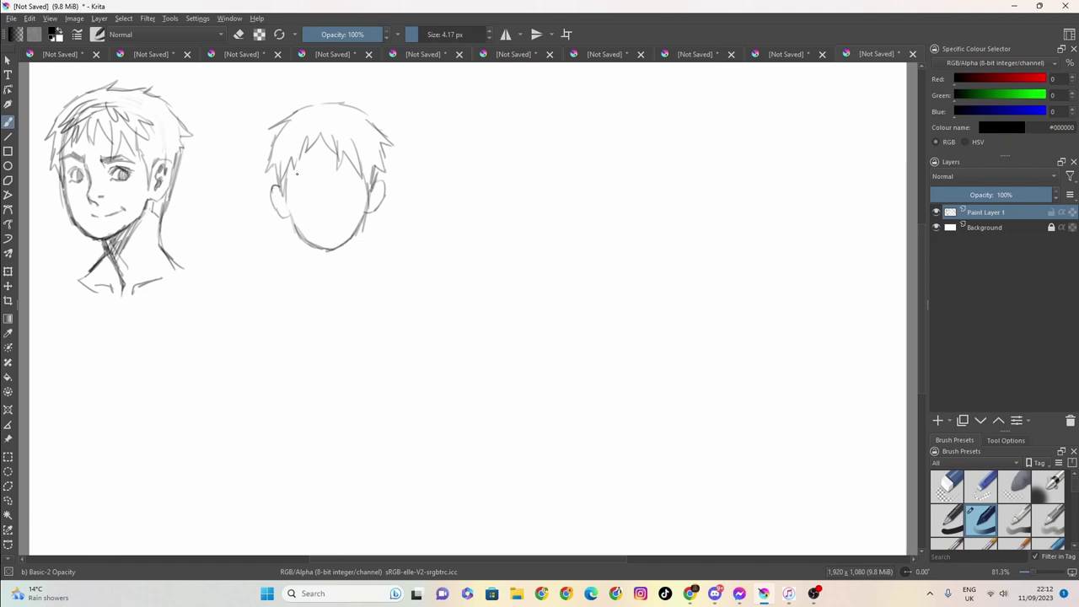
Draw thick shaded eyebrows and dark-pupilled eyes on the front-facing head
mouse_move(313, 171)
left_mouse_down()
mouse_move(291, 173)
mouse_move(357, 172)
mouse_move(363, 182)
left_mouse_up()
left_click_drag(363, 182, 350, 177)
mouse_move(334, 177)
left_mouse_down()
mouse_move(357, 172)
mouse_move(309, 178)
left_mouse_up()
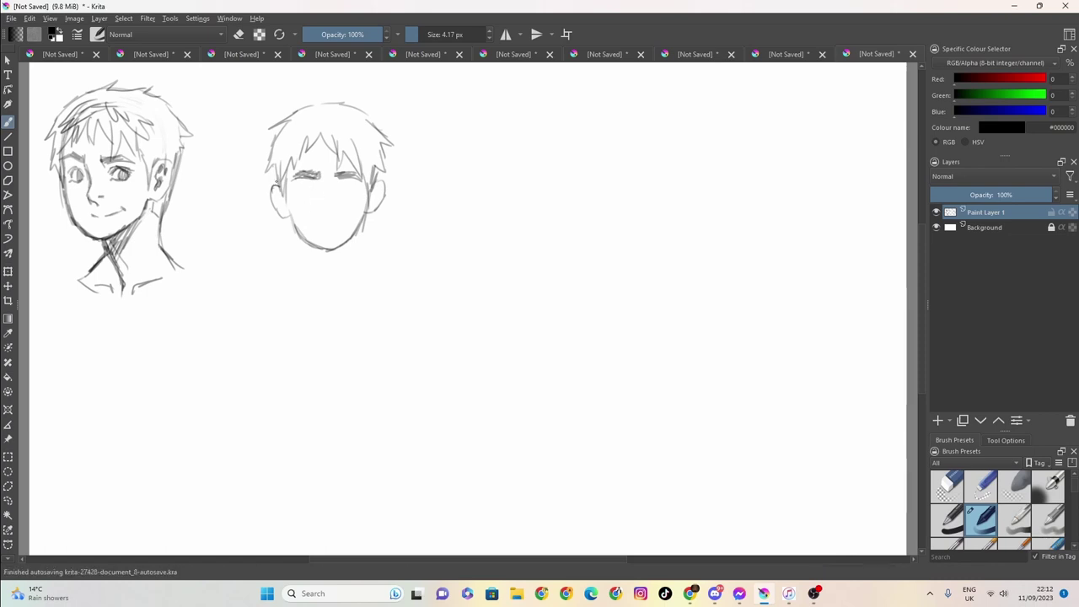
left_click_drag(301, 192, 349, 192)
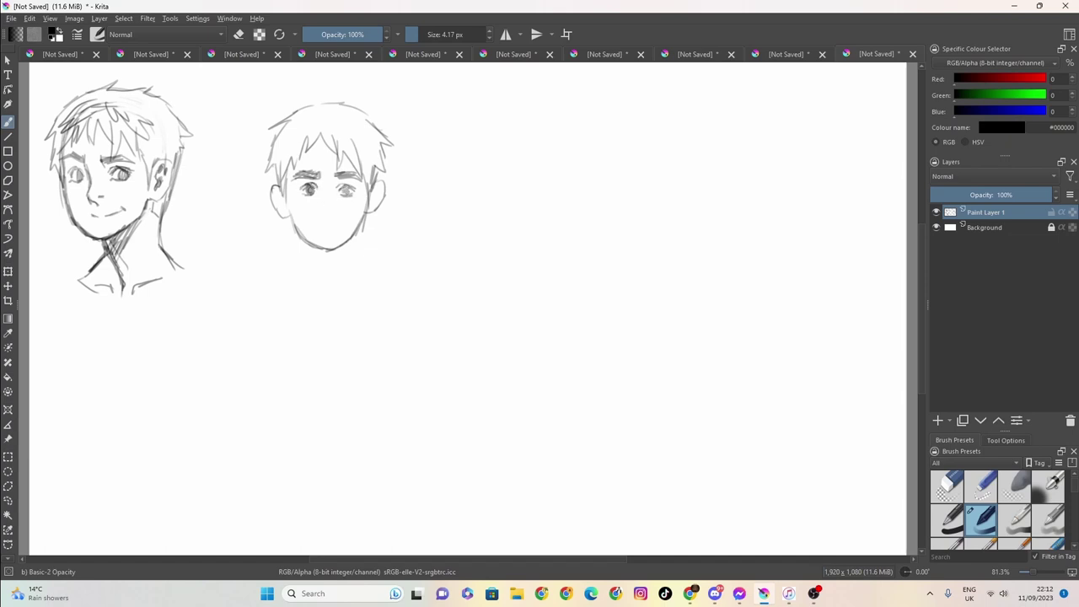
left_click_drag(305, 186, 298, 191)
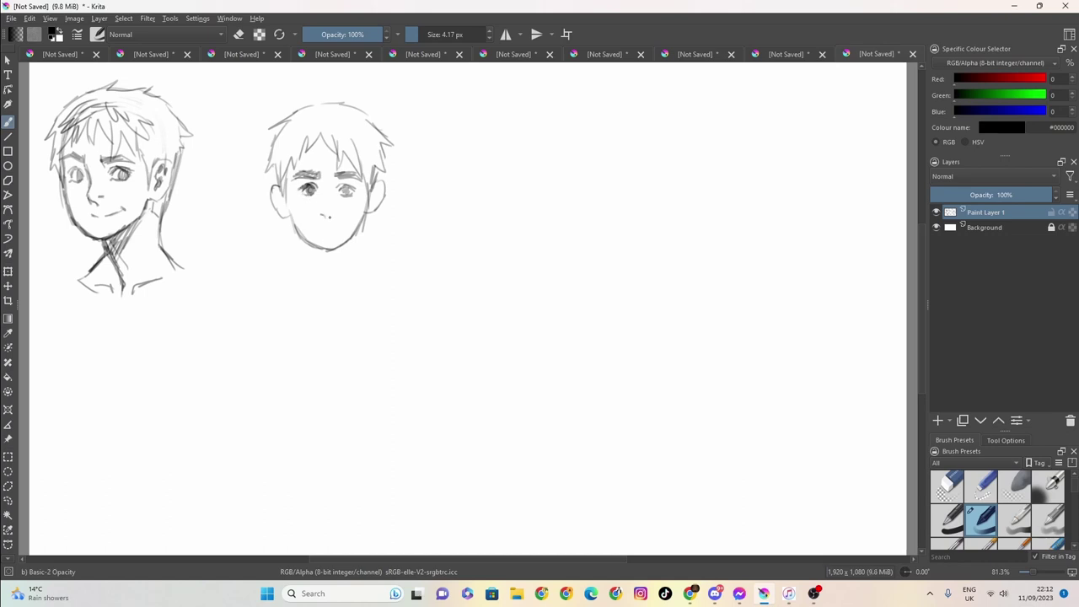
Complete the front-facing bust with a nose, smile, shoulders and hatched neck shadow, and add strands inside the hair
mouse_move(320, 214)
left_mouse_down()
mouse_move(339, 218)
mouse_move(300, 260)
mouse_move(309, 302)
left_mouse_up()
mouse_move(362, 219)
left_mouse_down()
mouse_move(356, 264)
mouse_move(370, 275)
mouse_move(355, 295)
mouse_move(300, 283)
left_mouse_up()
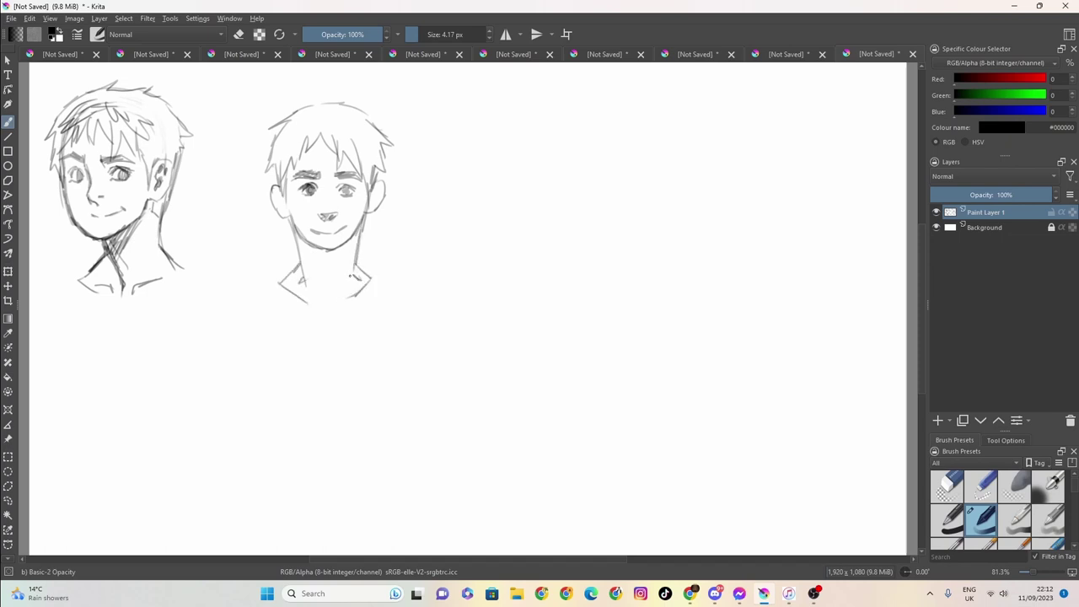
mouse_move(342, 246)
left_mouse_down()
mouse_move(335, 258)
mouse_move(307, 254)
mouse_move(330, 264)
left_mouse_up()
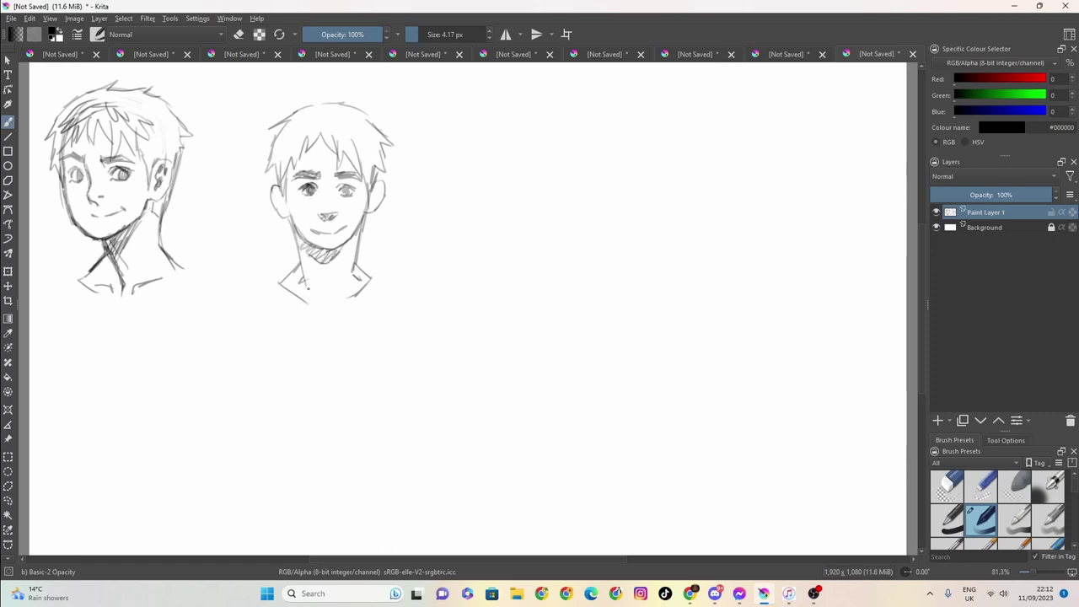
left_click_drag(319, 300, 337, 309)
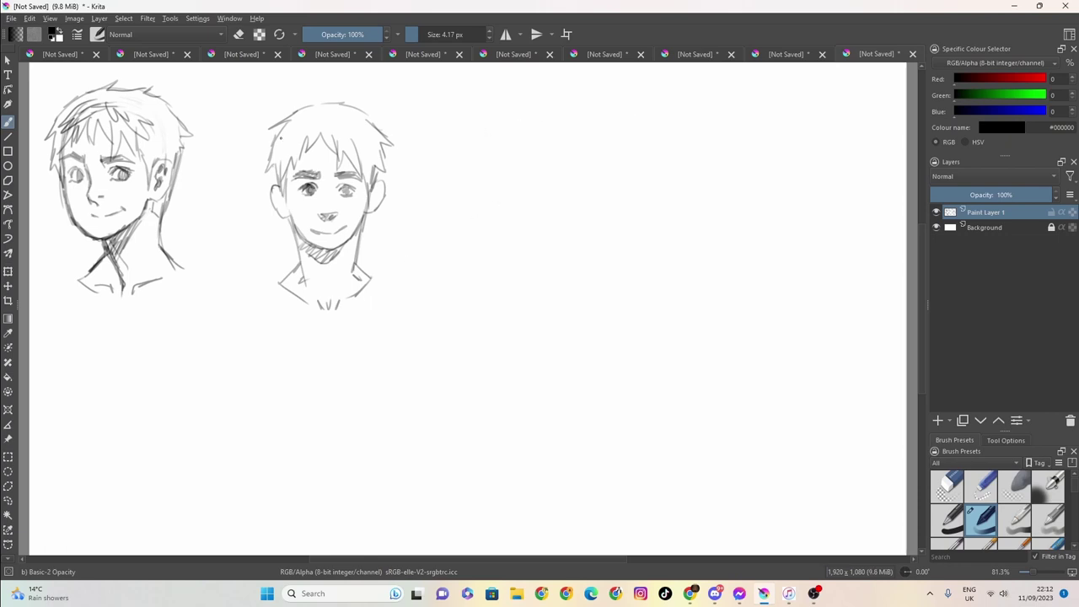
left_click_drag(332, 126, 341, 147)
mouse_move(342, 130)
left_mouse_down()
mouse_move(364, 145)
mouse_move(291, 140)
mouse_move(297, 133)
left_mouse_up()
Sketch a third head in left-facing profile, outlining the forehead, nose, lips, chin and top of the skull
mouse_move(455, 136)
left_mouse_down()
mouse_move(444, 165)
mouse_move(500, 113)
mouse_move(440, 177)
mouse_move(430, 222)
left_mouse_up()
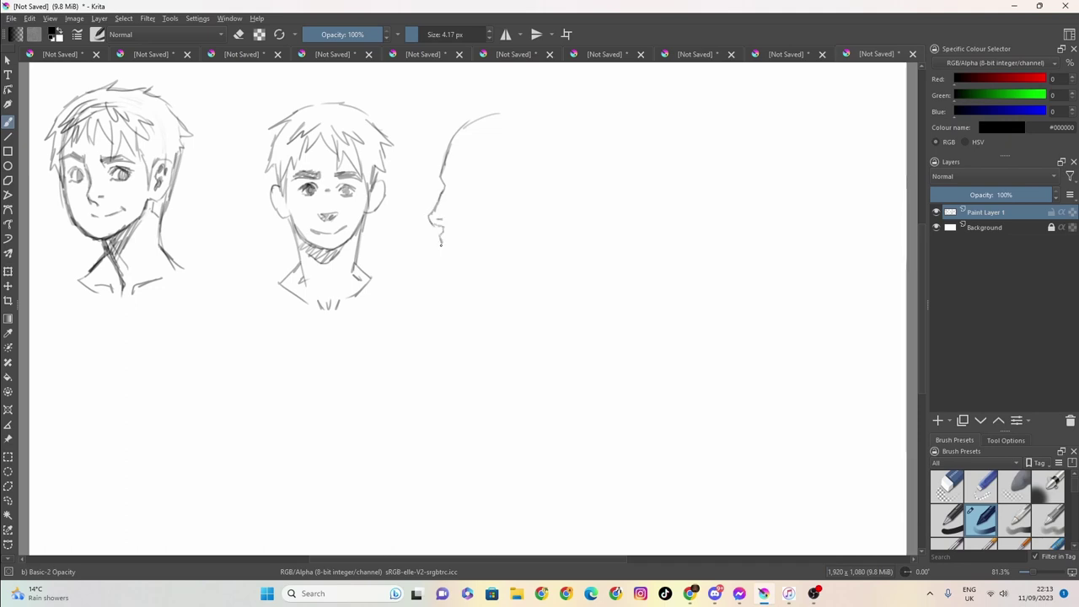
mouse_move(440, 233)
left_mouse_down()
mouse_move(450, 271)
mouse_move(496, 273)
left_mouse_up()
mouse_move(468, 125)
left_mouse_down()
mouse_move(501, 116)
mouse_move(565, 149)
mouse_move(569, 164)
left_mouse_up()
left_click_drag(519, 113, 570, 150)
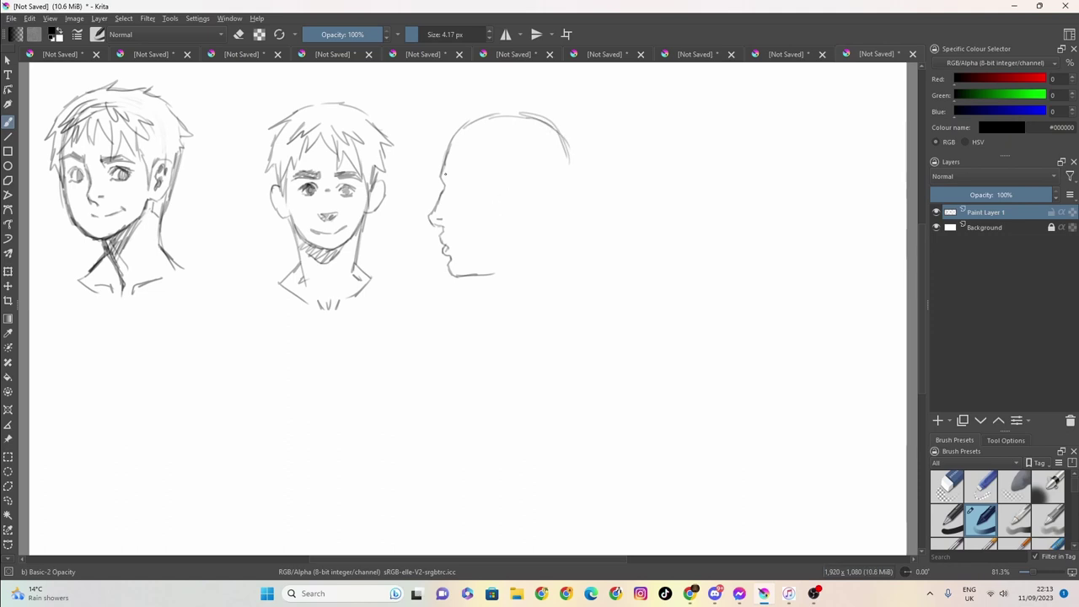
Add the profile head's eyebrow, eye, mouth line, ear and jaw angle, and extend the back of the skull
left_click_drag(446, 184, 477, 179)
mouse_move(456, 170)
left_mouse_down()
mouse_move(467, 174)
mouse_move(448, 180)
mouse_move(478, 179)
mouse_move(460, 185)
mouse_move(466, 192)
mouse_move(533, 169)
mouse_move(540, 211)
mouse_move(515, 224)
mouse_move(498, 252)
left_mouse_up()
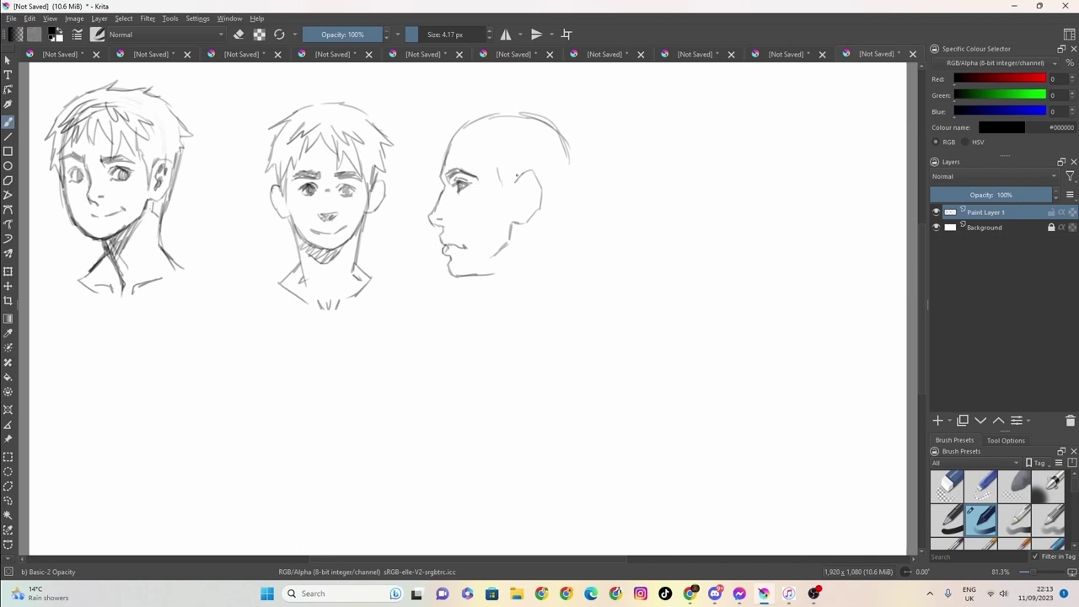
mouse_move(567, 163)
left_mouse_down()
mouse_move(576, 181)
mouse_move(513, 114)
mouse_move(576, 181)
mouse_move(556, 223)
mouse_move(567, 209)
left_mouse_up()
left_click_drag(560, 127, 578, 179)
left_click_drag(575, 190, 565, 224)
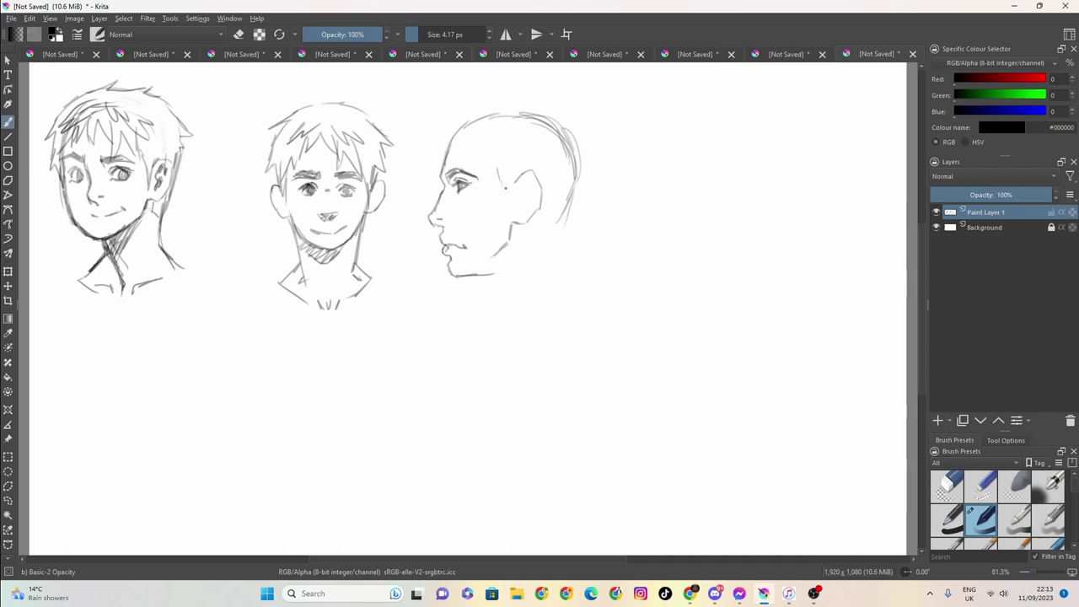
Draw the profile head's sideburn, spiky fringe and outer hair, continuing down to the nape
mouse_move(500, 175)
left_mouse_down()
mouse_move(496, 142)
mouse_move(509, 216)
left_mouse_up()
left_click_drag(514, 169, 511, 206)
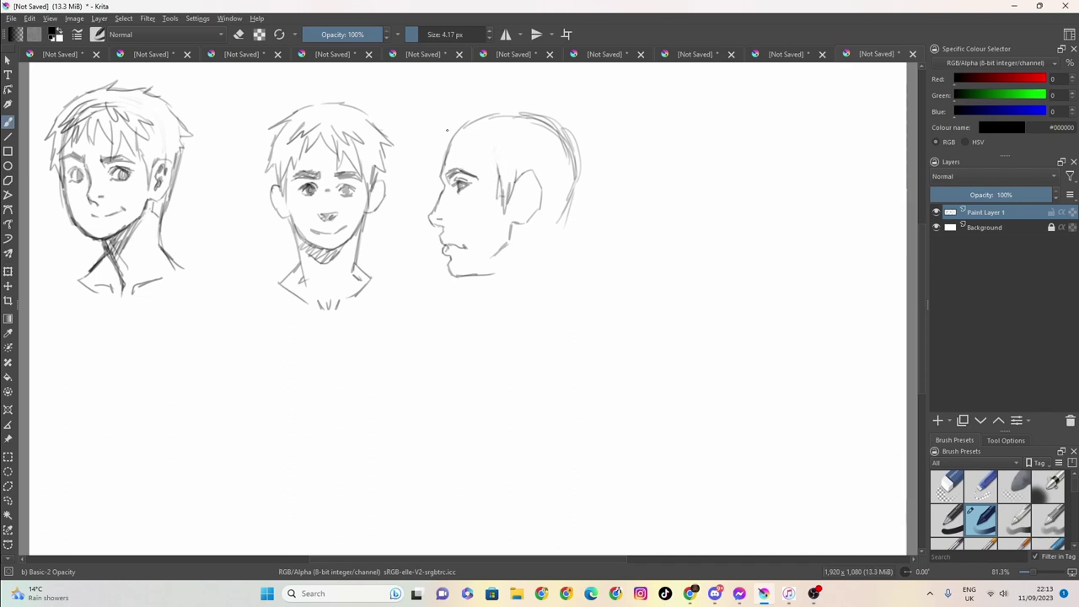
left_click_drag(448, 152, 470, 132)
mouse_move(477, 133)
left_mouse_down()
mouse_move(503, 168)
mouse_move(454, 124)
mouse_move(469, 110)
mouse_move(519, 103)
mouse_move(568, 127)
mouse_move(584, 178)
mouse_move(556, 236)
mouse_move(573, 277)
left_mouse_up()
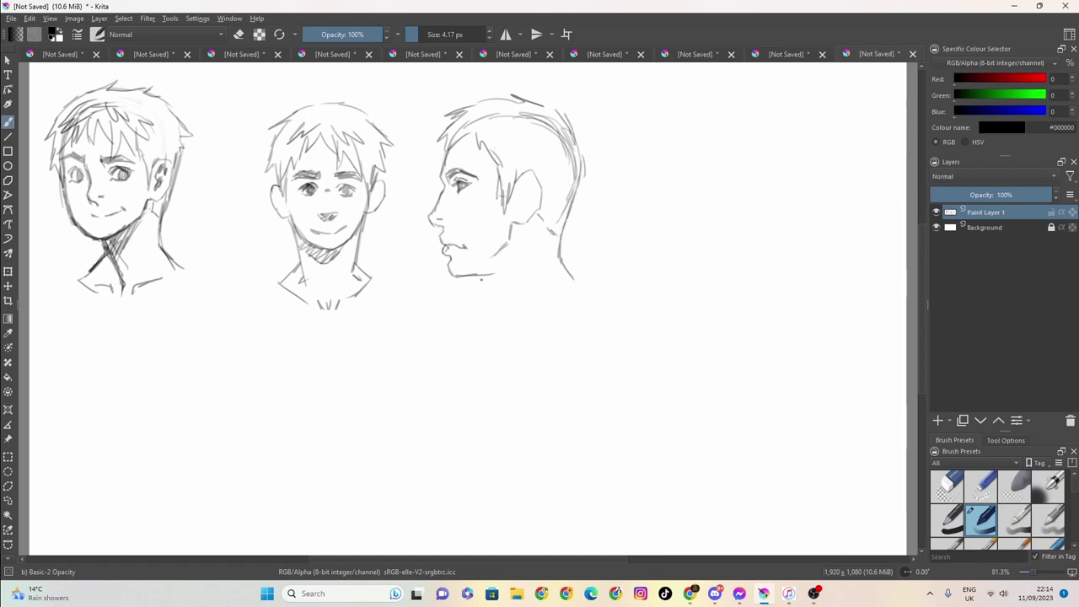
Draw the profile head's throat and back of the neck, closing the bust with a slanted base line
left_click_drag(482, 275, 497, 318)
left_click_drag(566, 271, 580, 291)
left_click_drag(497, 310, 484, 333)
left_click_drag(589, 295, 484, 332)
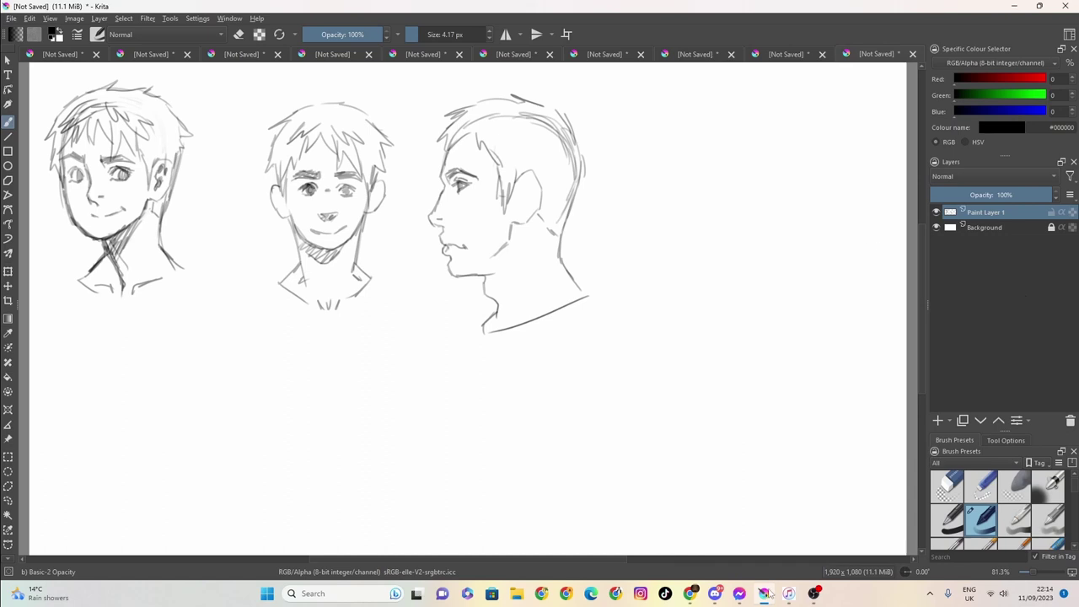
left_click(820, 593)
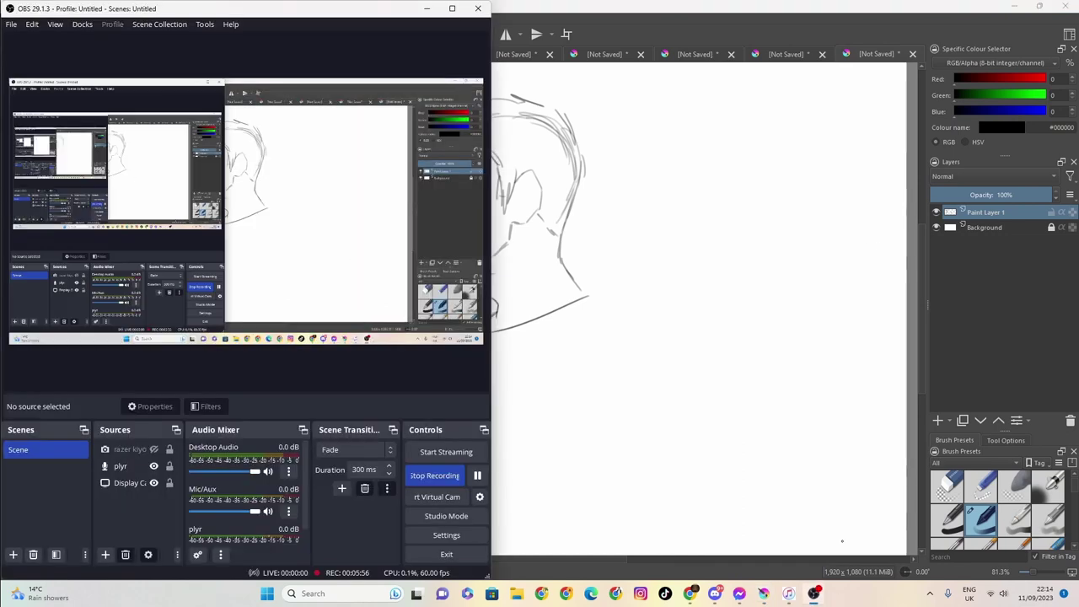
left_click(462, 476)
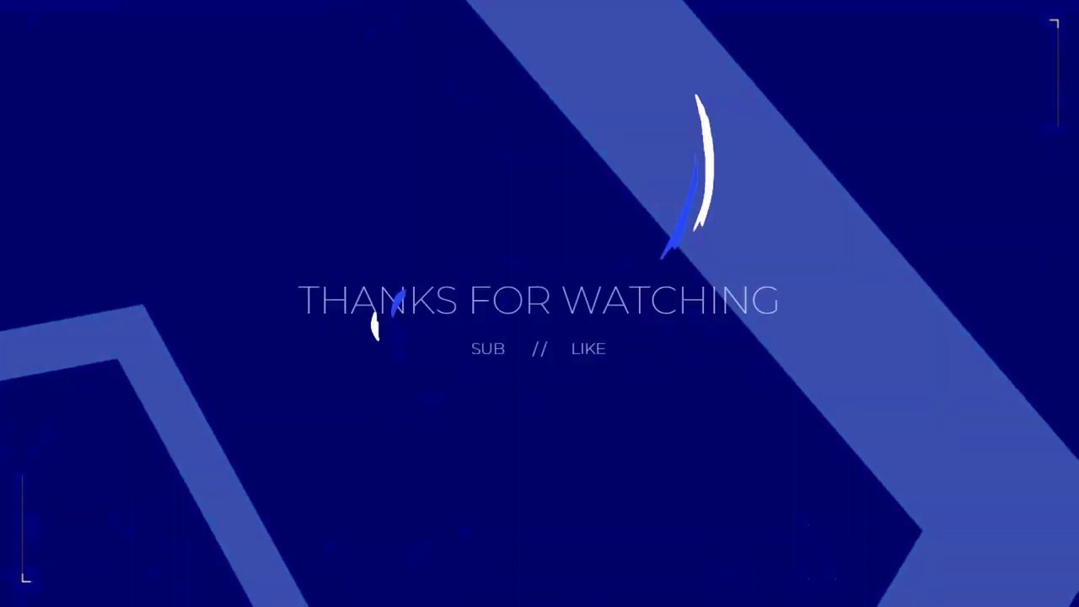